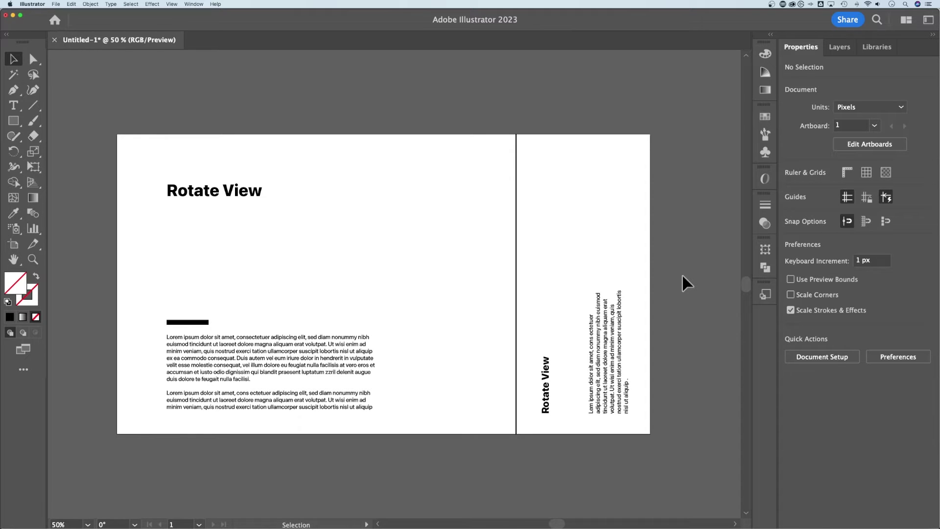
Step: Rotate the canvas view with the Rotate View tool to turn the page sideways, and pan it up
left_click(13, 260)
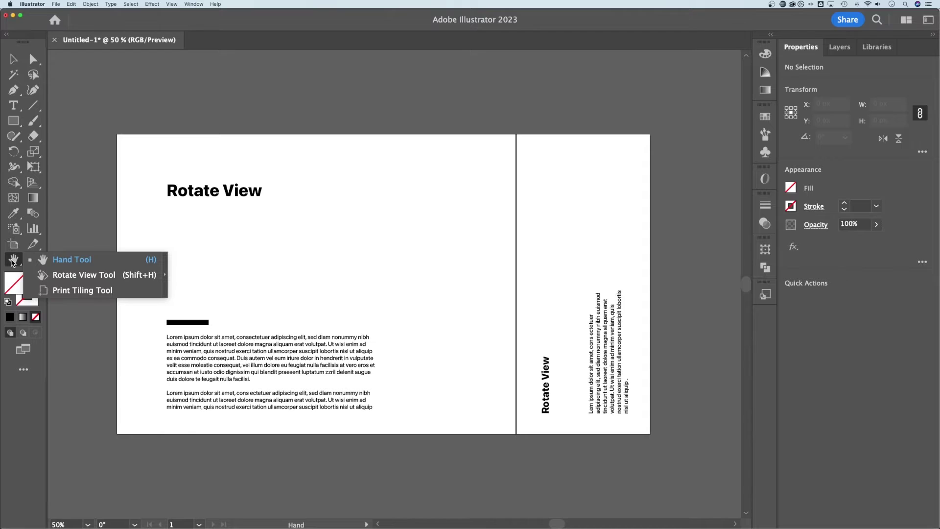
left_click(77, 278)
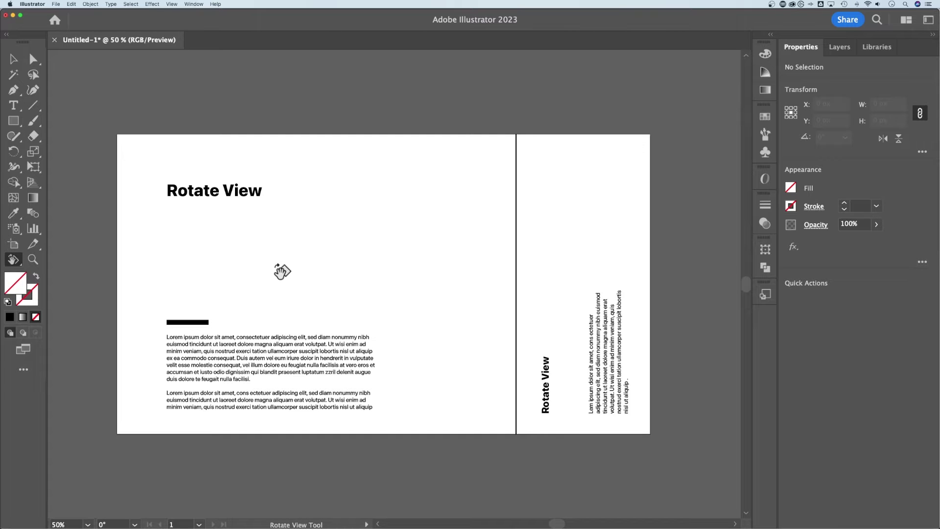
left_click_drag(279, 272, 431, 189)
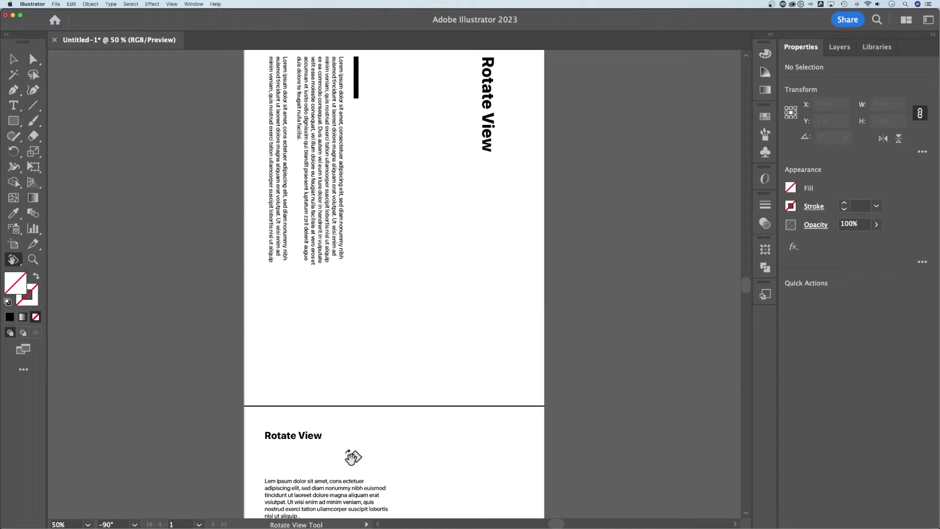
key("h")
left_click_drag(352, 449, 358, 323)
key("shift+h")
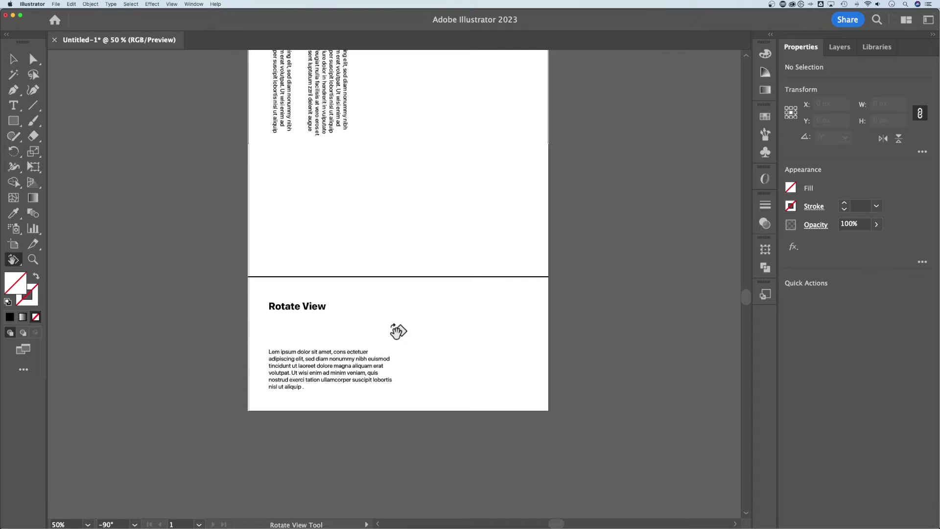
Step: Reset the view rotation to 0° and pan the upright spread back into place
key("super+shift+1")
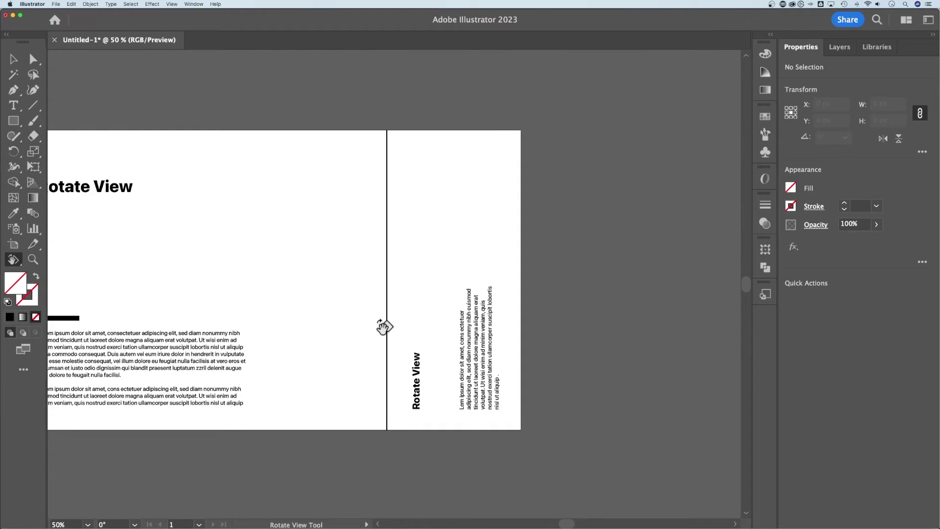
key("h")
left_click_drag(301, 288, 399, 294)
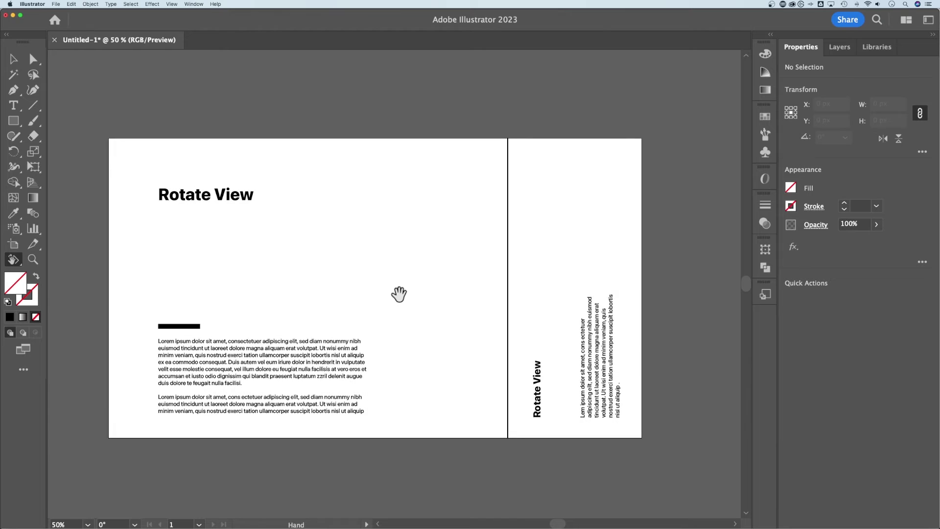
key("shift+h")
Step: Select the vertical Rotate View heading, rotate the view to match it, and nudge the layout into place
left_click(13, 60)
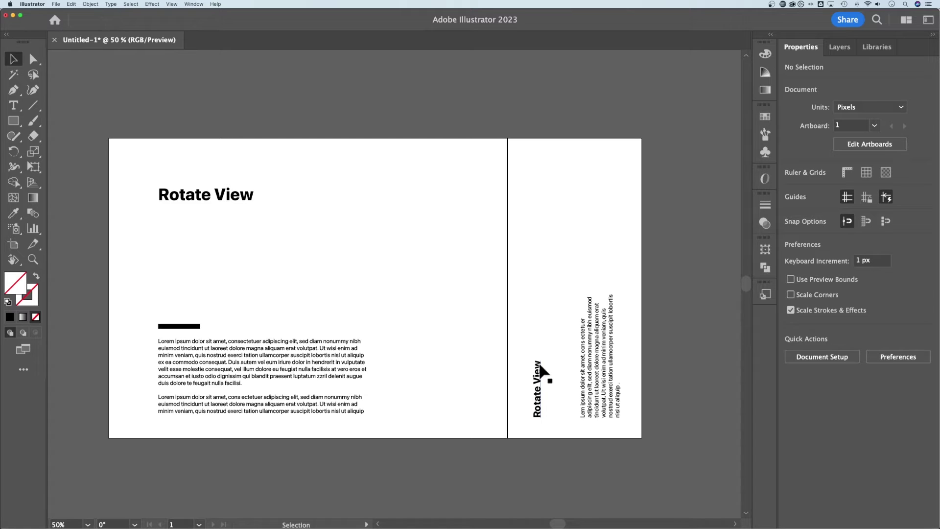
left_click(537, 391)
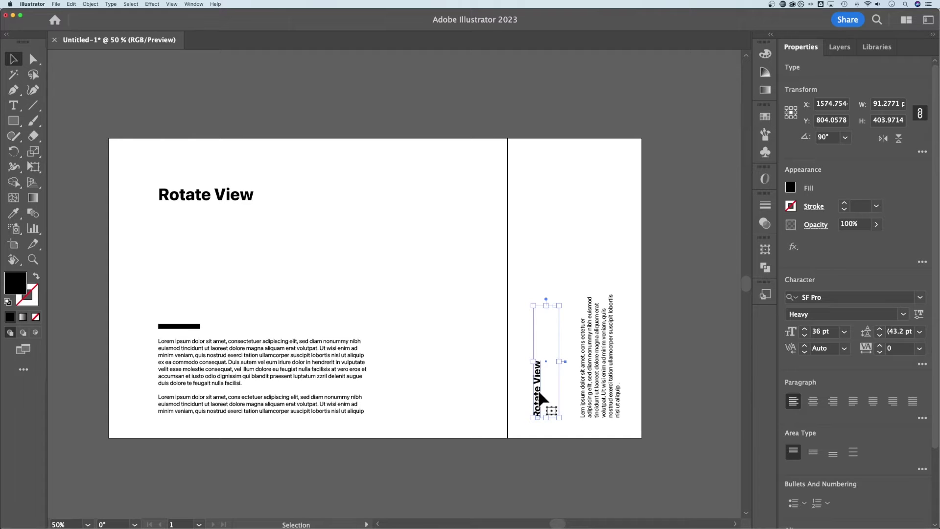
left_click(172, 4)
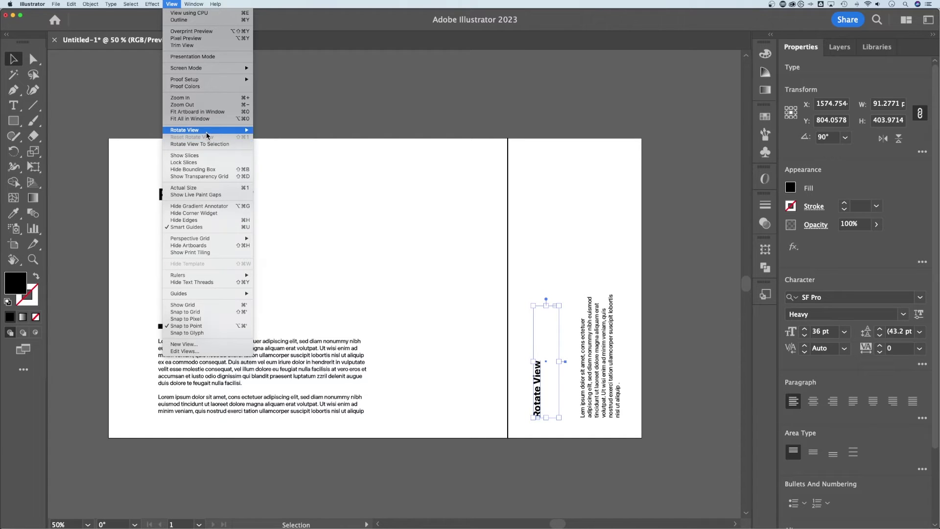
mouse_move(208, 133)
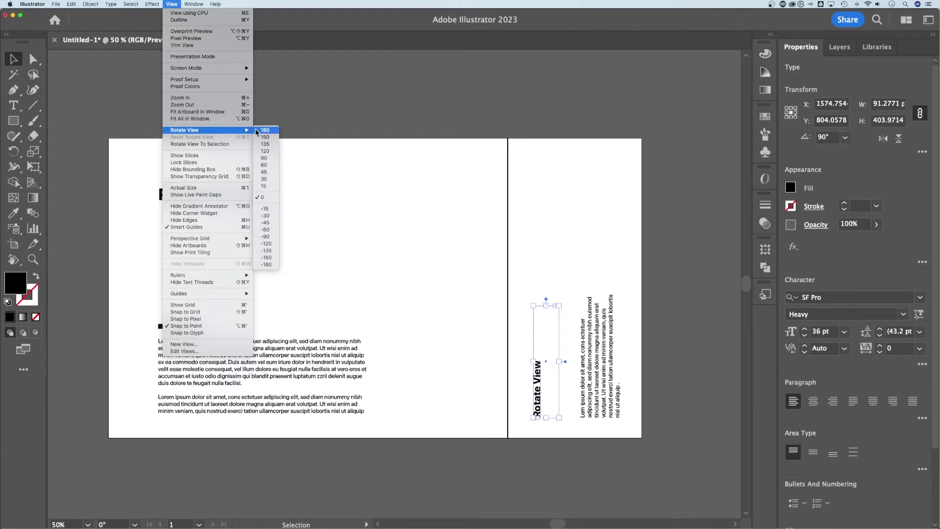
left_click(213, 144)
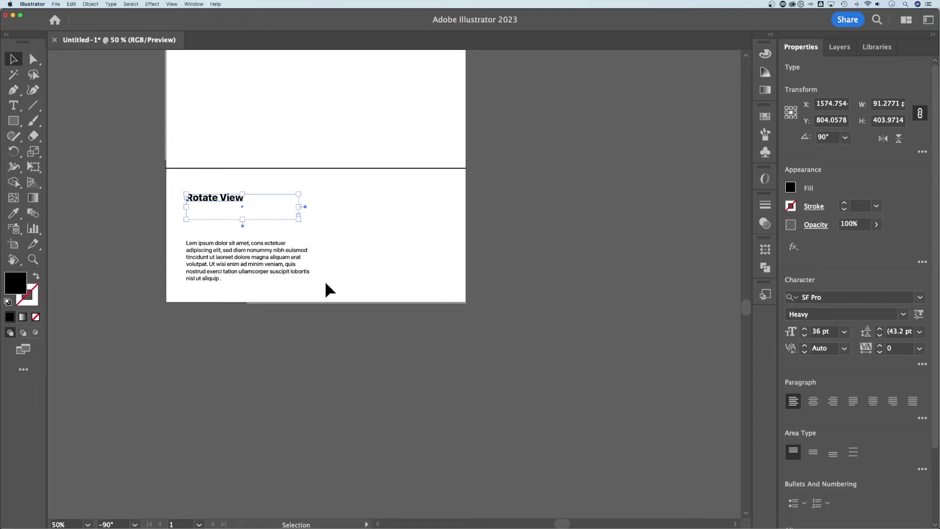
key("space")
left_click_drag(480, 313, 576, 424)
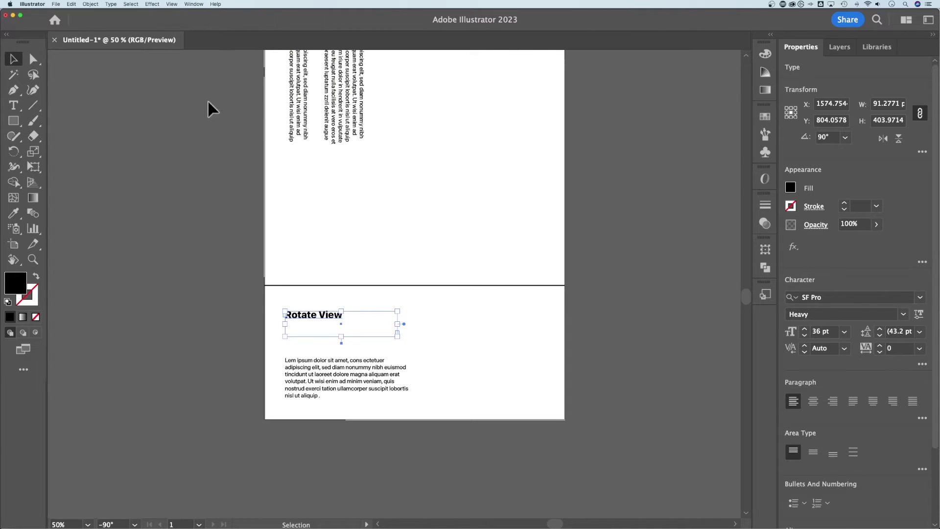
Step: Store the current -90° view with View > New View under the name '90 right'
left_click(173, 5)
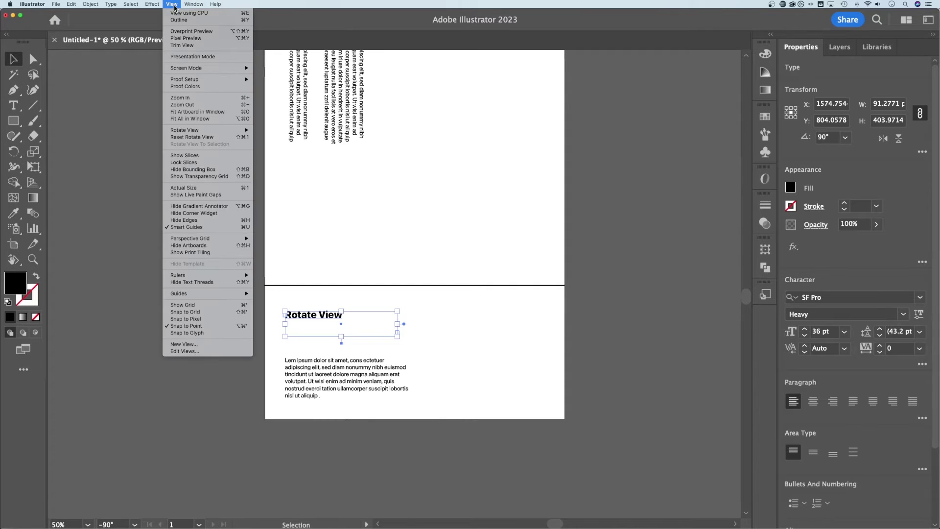
left_click(194, 346)
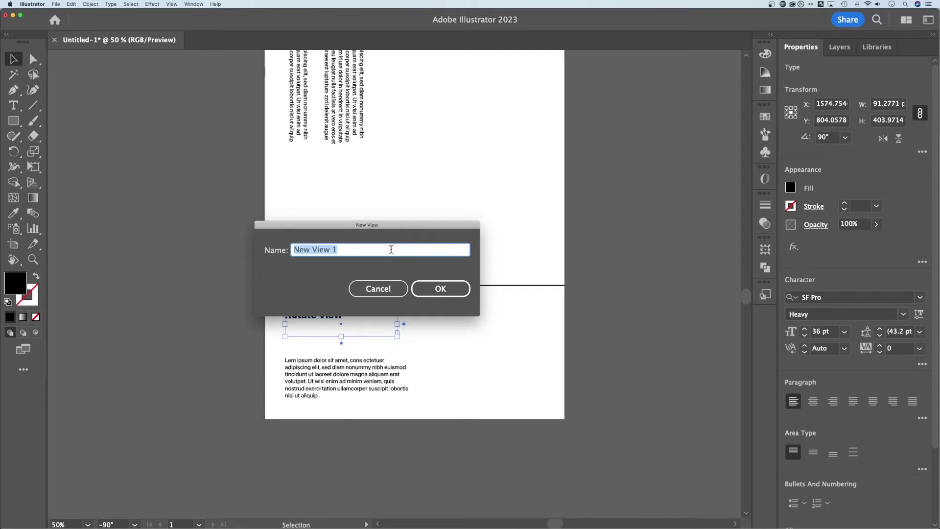
type("90 right")
left_click(455, 292)
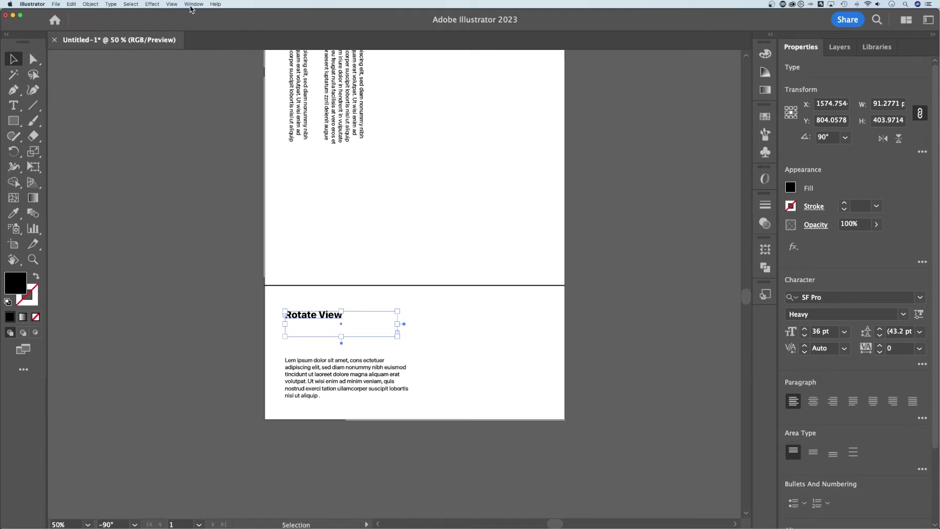
Step: Deselect the heading, reset the view to upright 0°, and centre the spread in the window
left_click(175, 5)
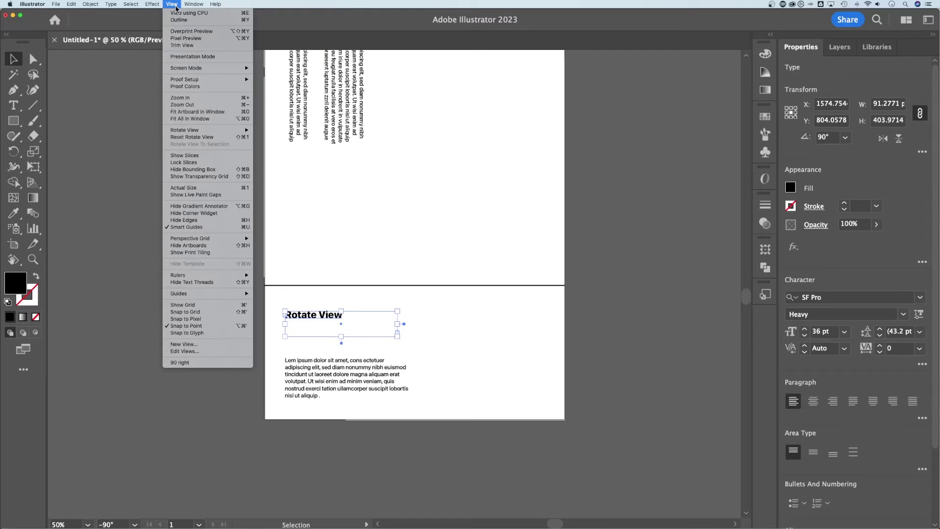
left_click(211, 363)
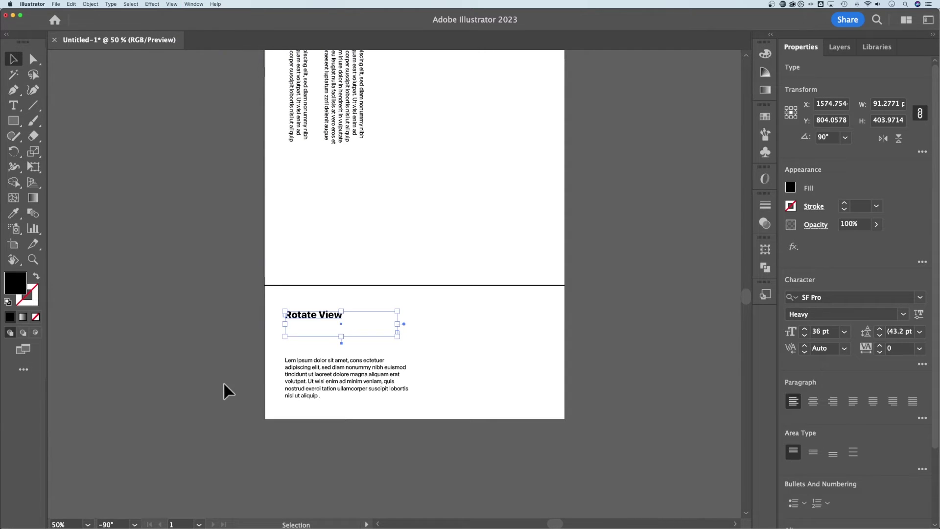
left_click(226, 382)
left_click_drag(200, 236, 426, 273)
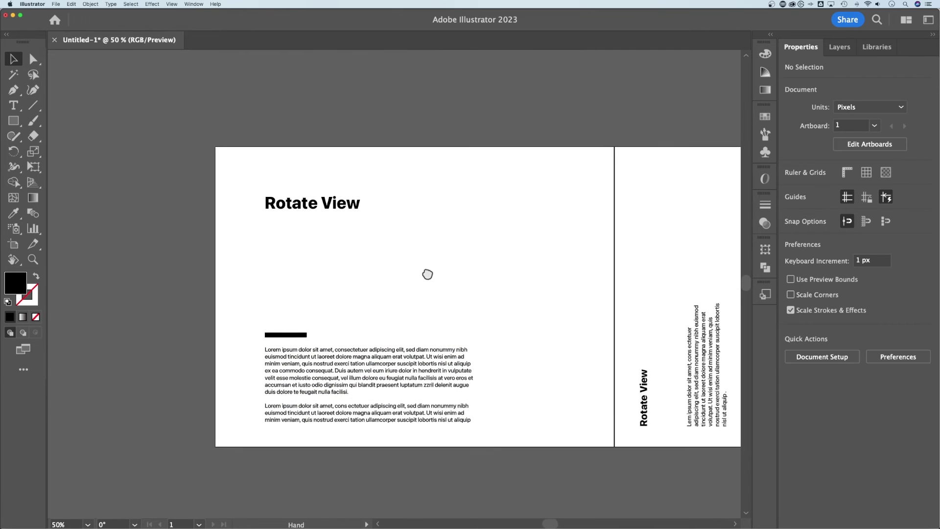
scroll(436, 325, "right", 2)
scroll(436, 325, "right", 1)
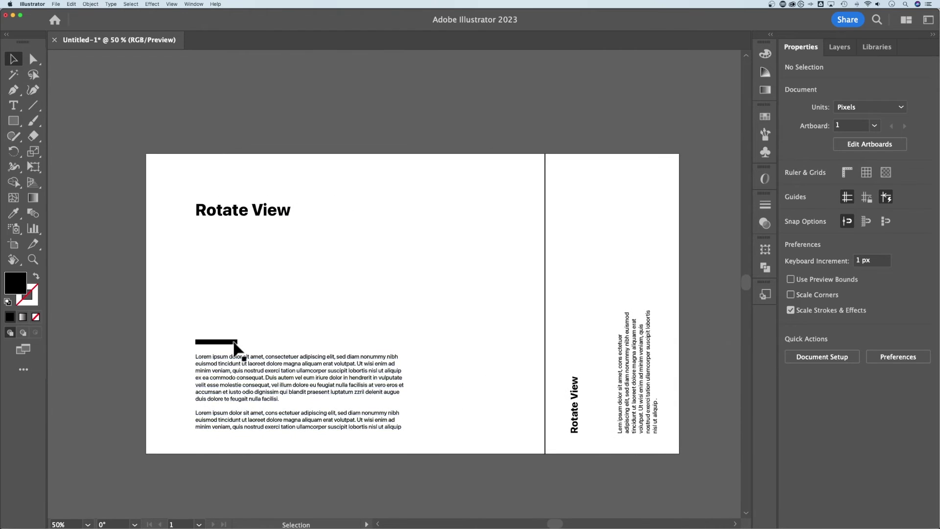
Step: Recall the saved '90 right' view, then select the body text and the heading
left_click(173, 4)
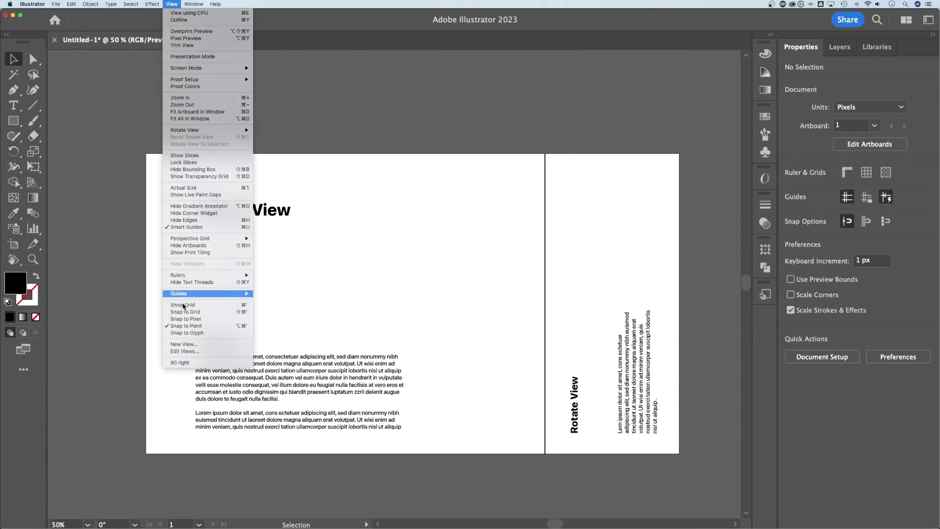
left_click(190, 364)
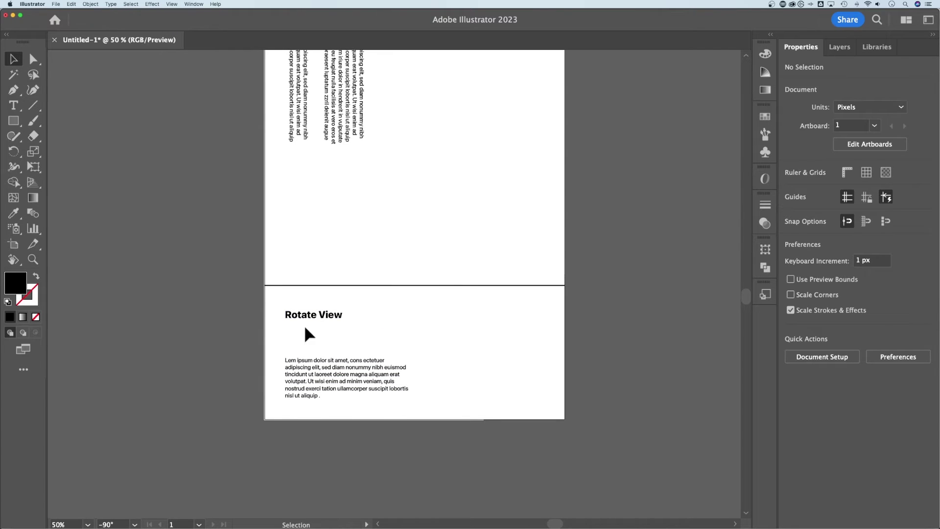
left_click(324, 375)
left_click(324, 315)
Step: Clear the selection and delete the '90 right' entry in the Edit Views dialog
left_click(274, 205)
left_click(172, 4)
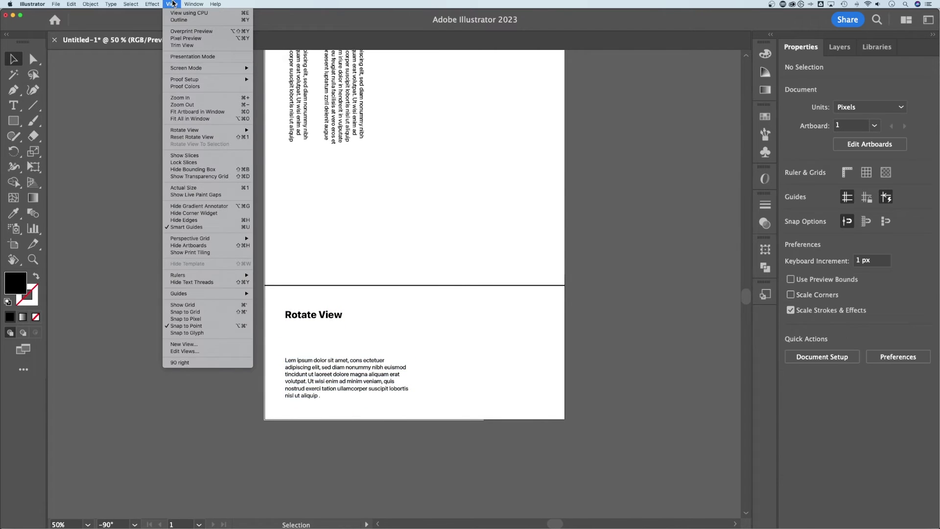
left_click(183, 351)
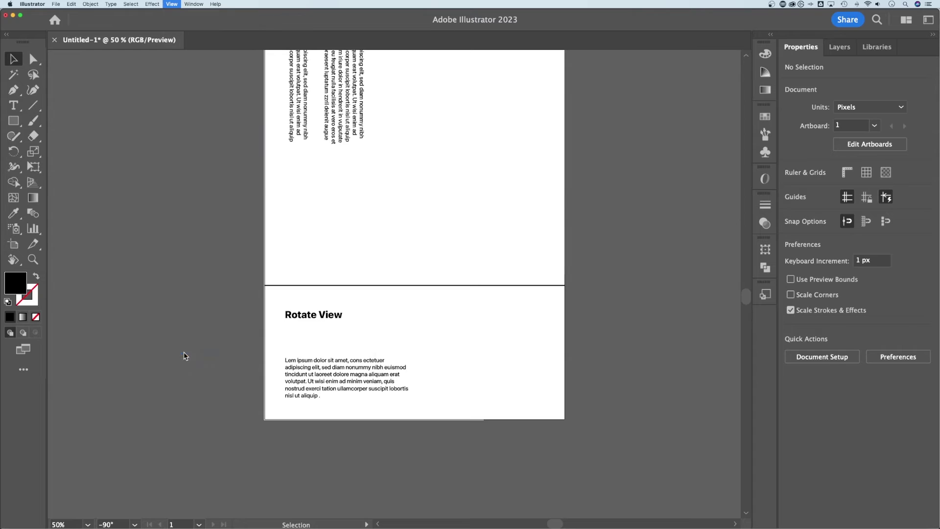
left_click(429, 216)
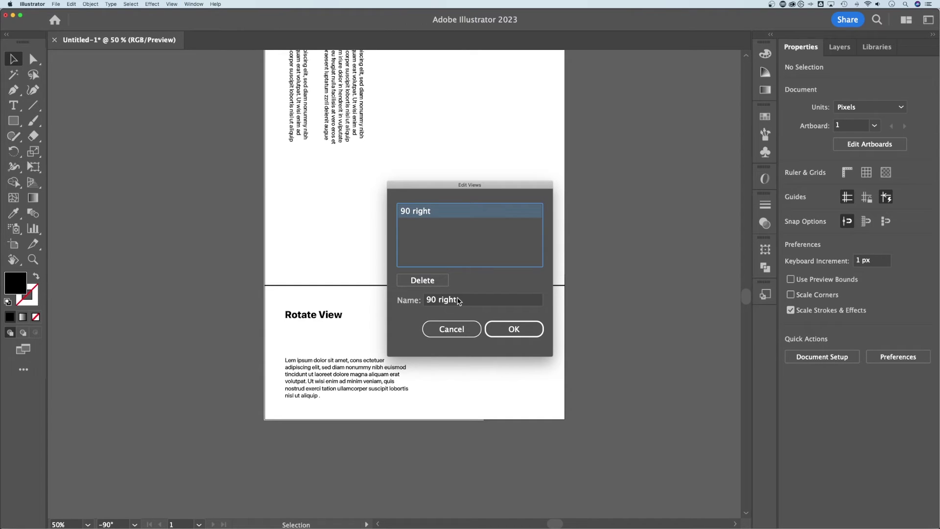
left_click(431, 280)
left_click(509, 332)
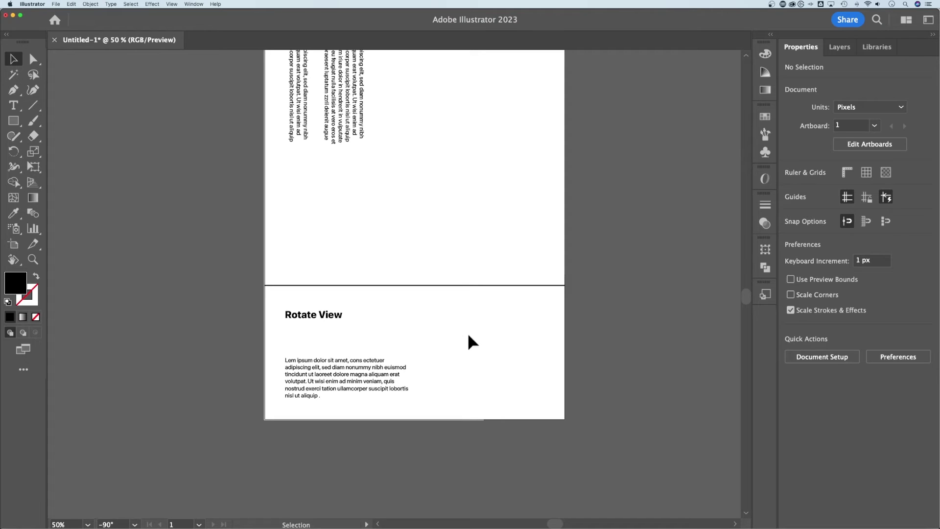
Step: Place 'Lorem ipsum' placeholder text with the Type tool near the top of the side panel
key("t")
left_click(504, 319)
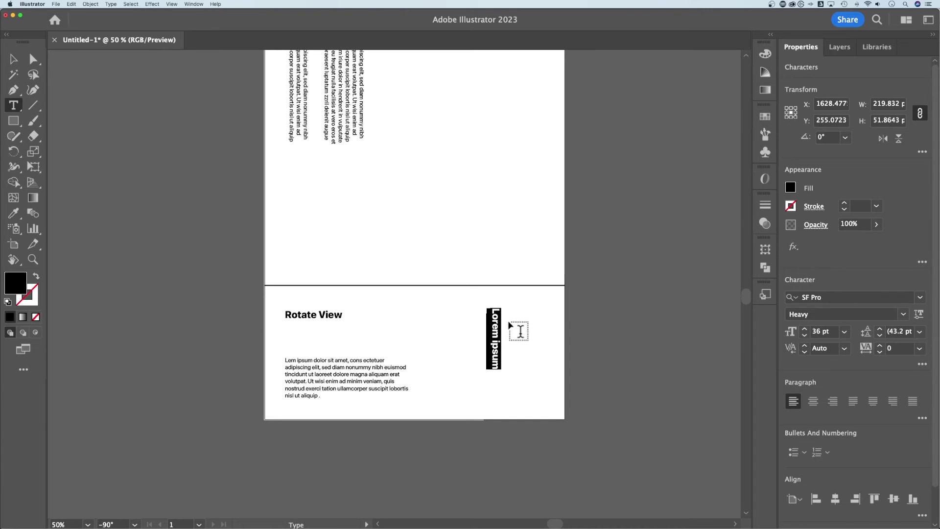
Step: Exit text editing, reset the view to 0°, pan to the page, and tilt the view to about -17.9°
key("Escape")
key("super+shift+1")
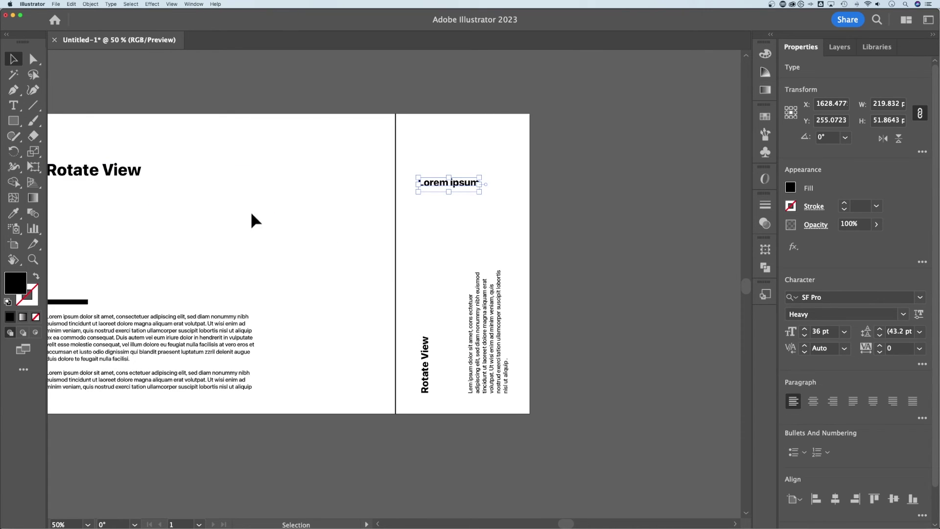
left_click_drag(275, 233, 414, 247)
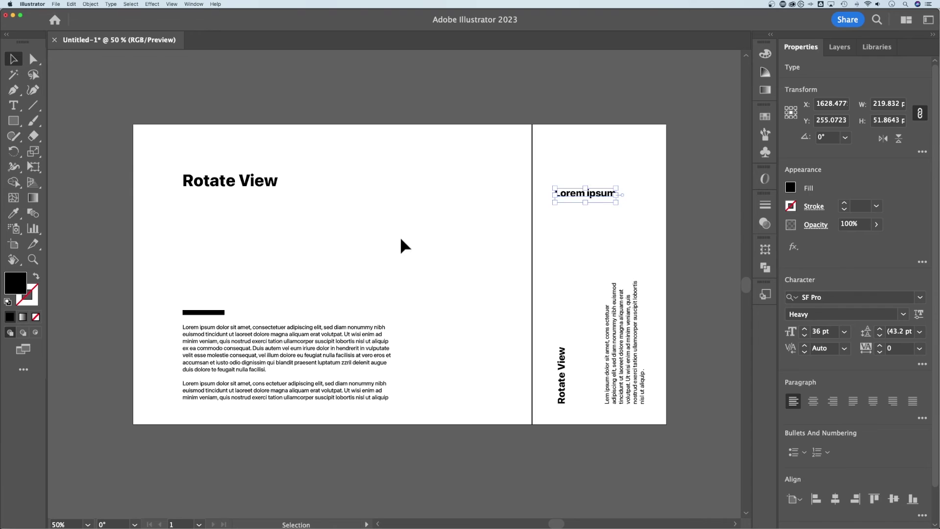
key("shift+h")
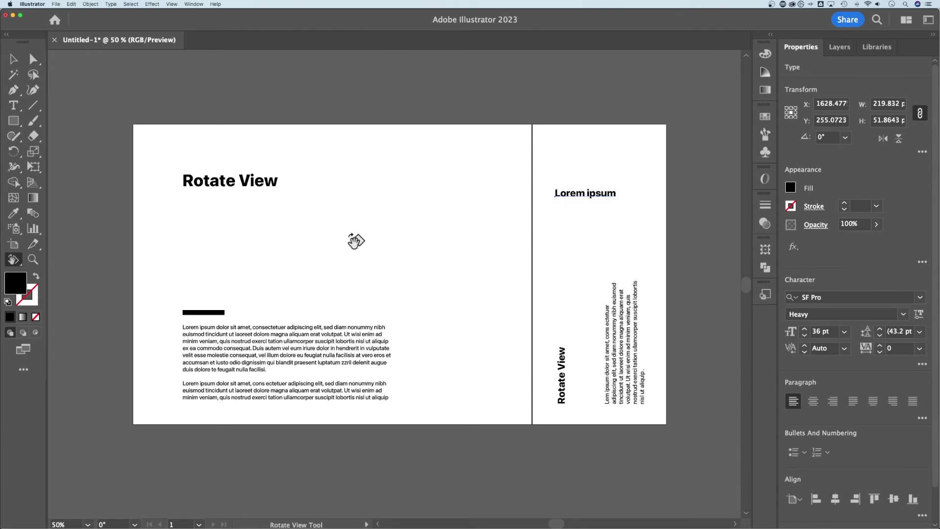
left_click_drag(352, 238, 361, 200)
Step: Draw a black rectangle about 367 × 106 px on the main page near the divider, then deselect it
left_click(13, 120)
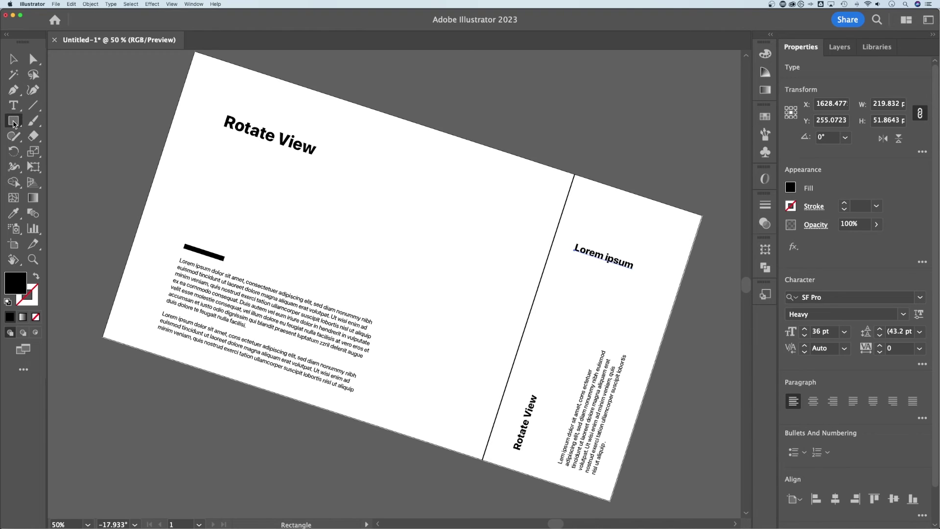
left_click_drag(203, 189, 426, 259)
left_click_drag(390, 254, 498, 257)
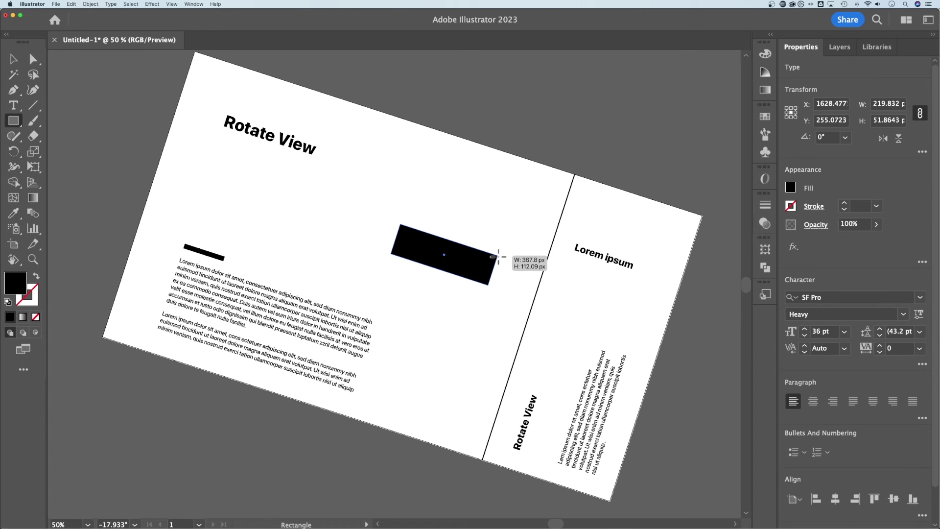
left_click_drag(498, 256, 498, 256)
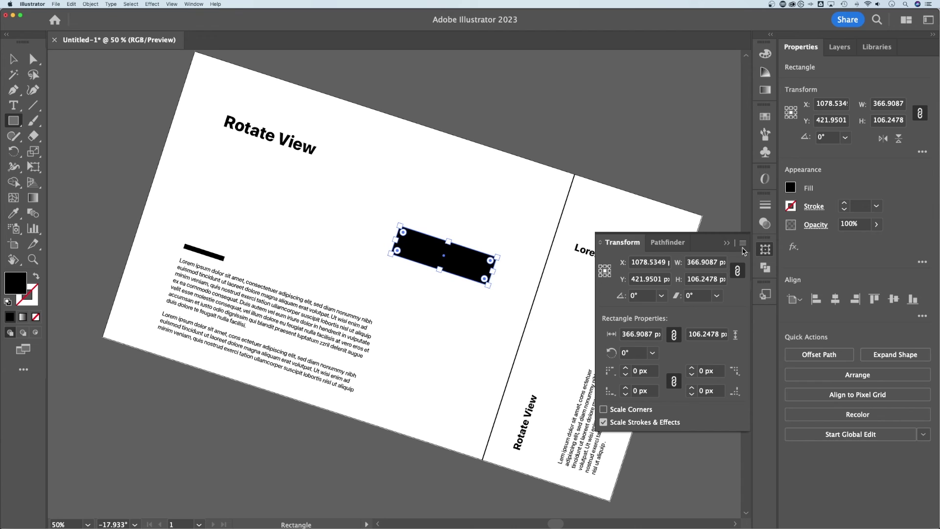
left_click(13, 58)
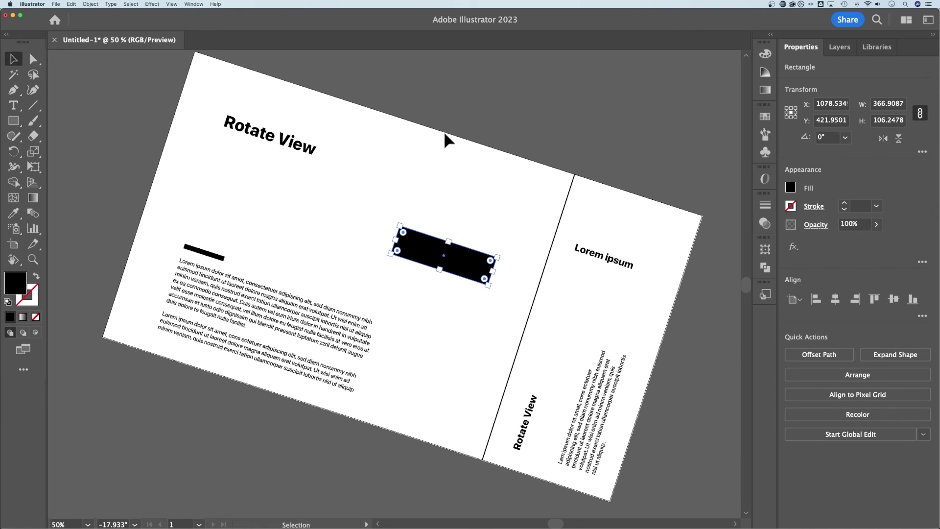
left_click(557, 164)
Step: Select the vertical Rotate View text and rotate the view to match it at -90°
scroll(512, 216, "up", 2)
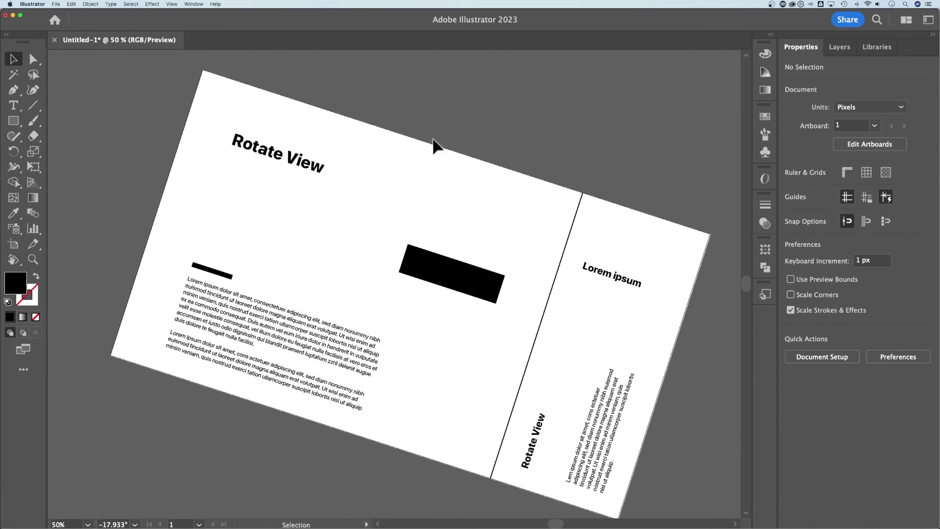
left_click_drag(588, 347, 493, 357)
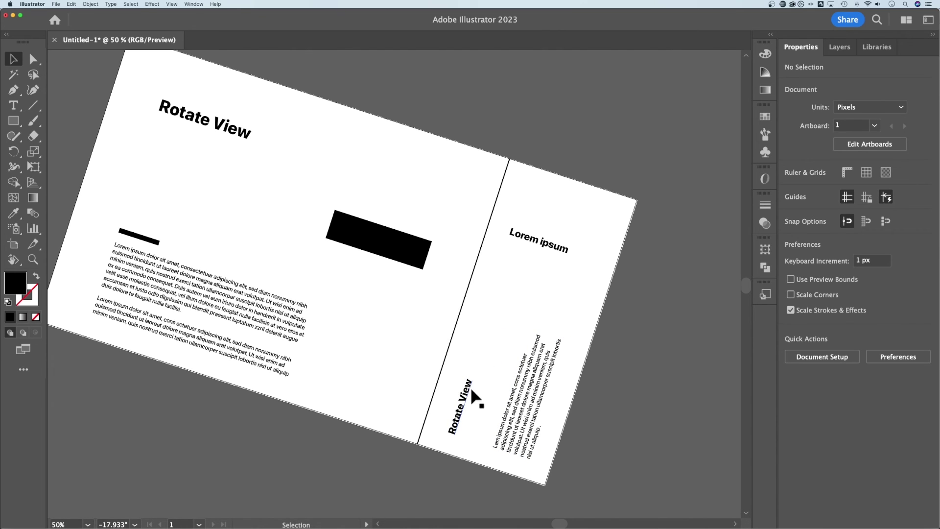
left_click(472, 395)
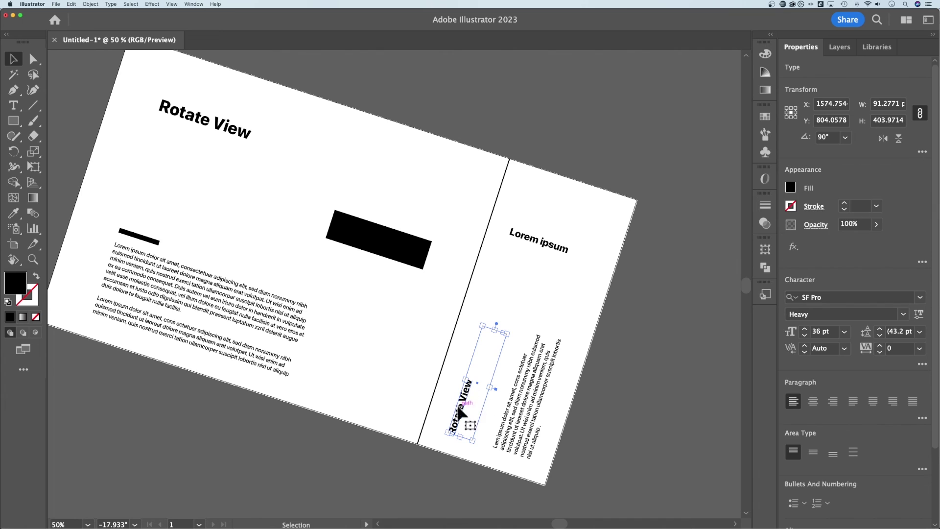
left_click(171, 4)
left_click(206, 142)
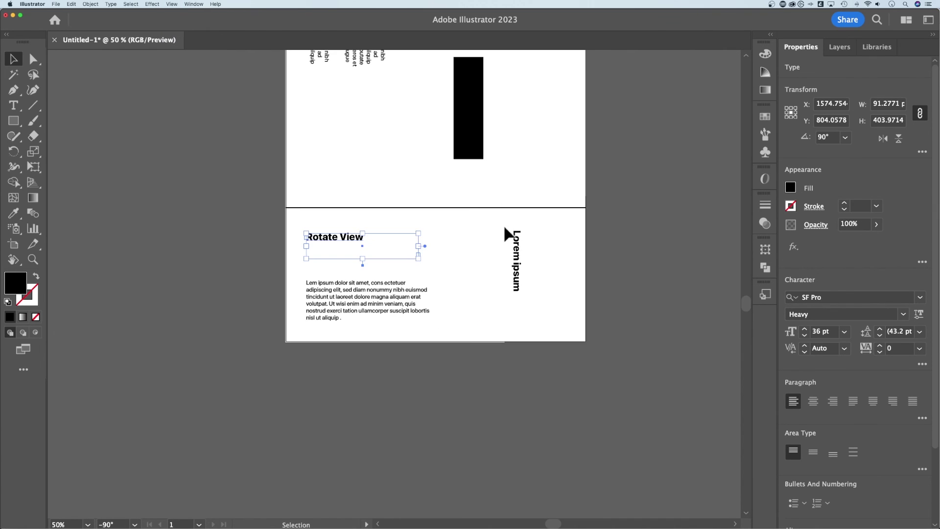
Step: Inspect the text by highlighting the Rotate View heading line and a word in the body text
double_click(347, 242)
left_click_drag(359, 238, 293, 239)
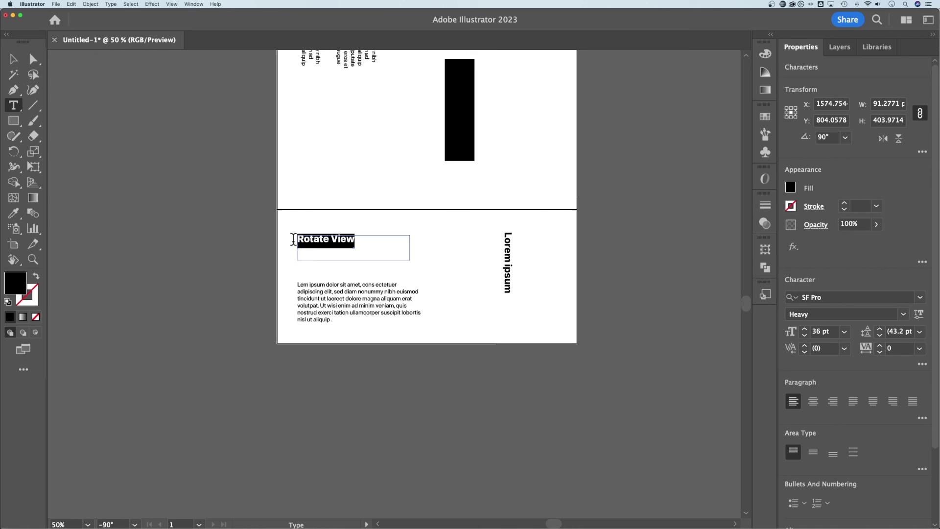
double_click(342, 312)
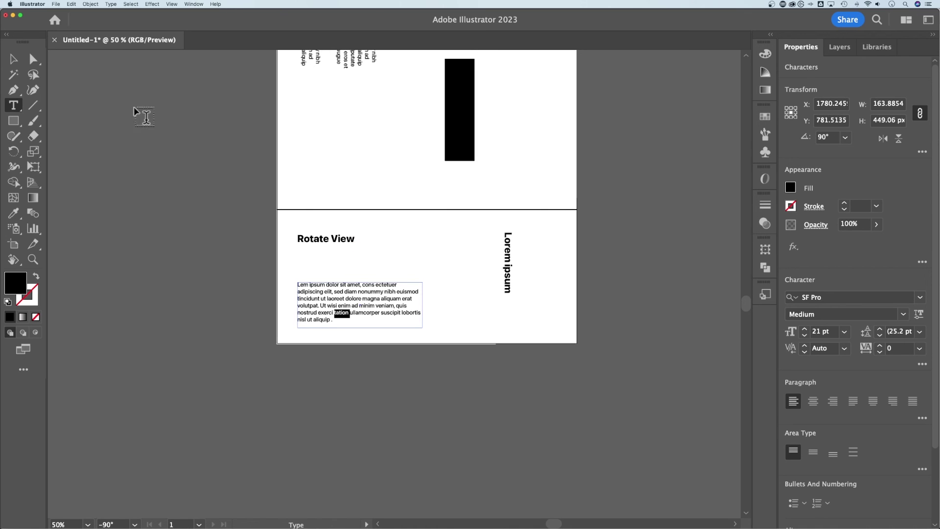
left_click(13, 58)
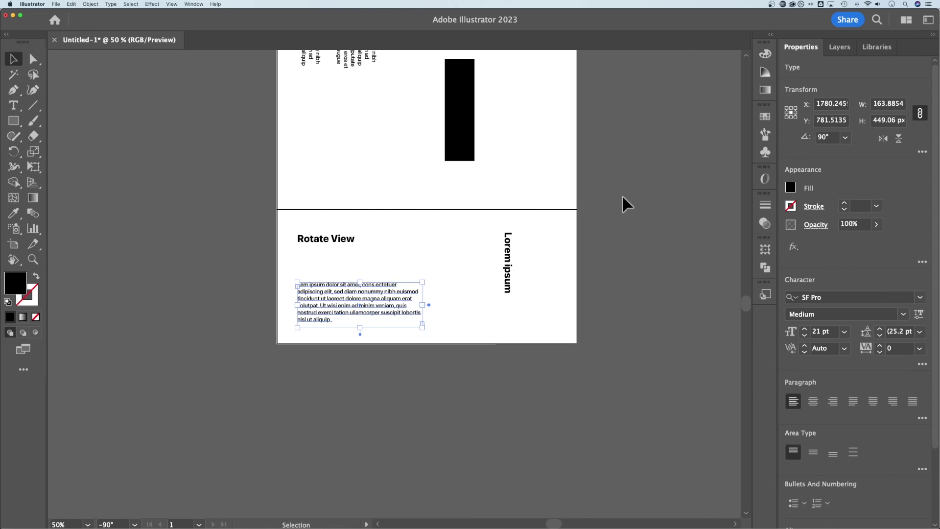
Step: Reset the view rotation to 0° with Shift+Cmd+1 and deselect the body text box
key("shift+super+1")
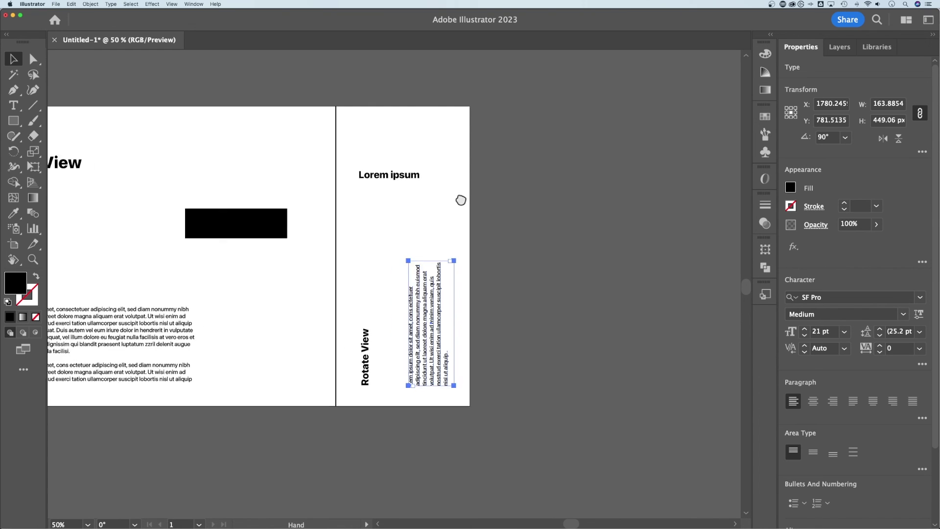
left_click(675, 139)
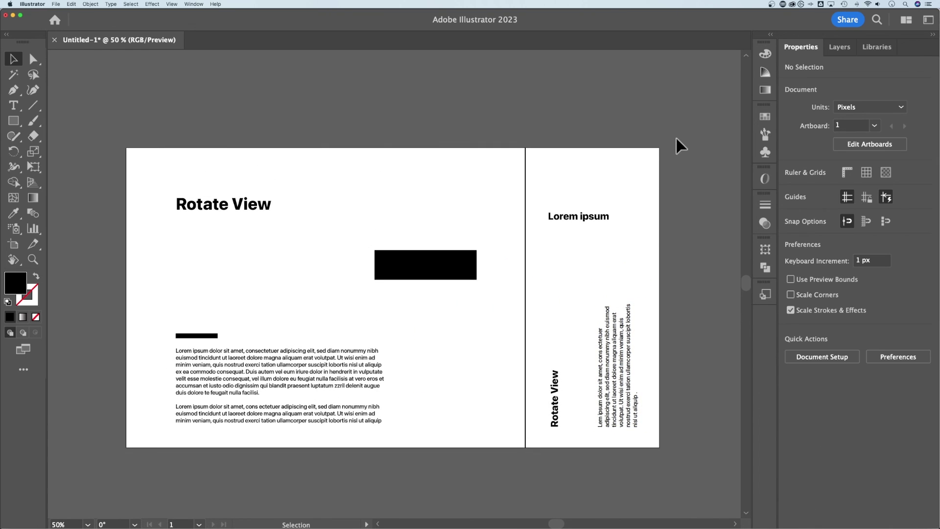